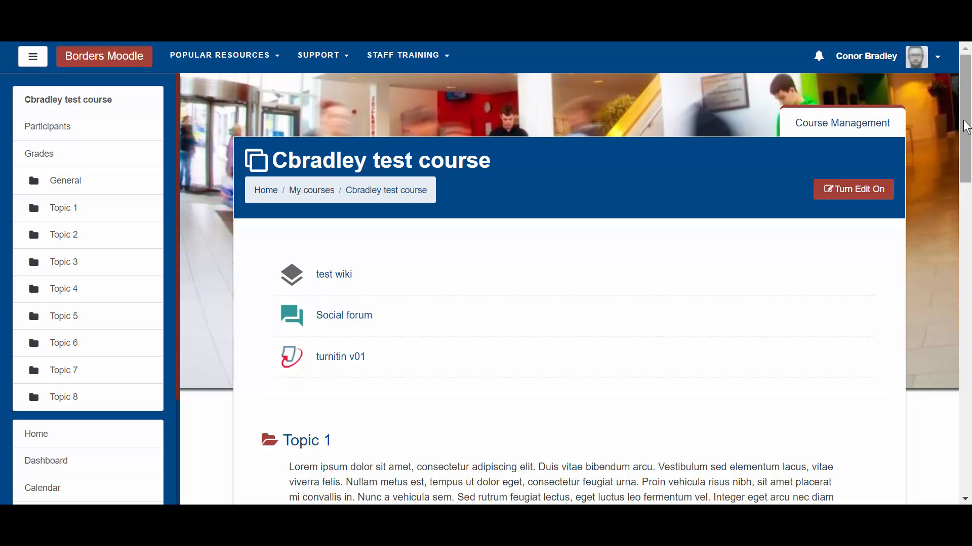
Look over the test course's topics and open the course settings for editing
{"action": "mouse_move", "coordinate": [967, 128]}
{"action": "left_mouse_down"}
{"action": "mouse_move", "coordinate": [961, 400]}
{"action": "mouse_move", "coordinate": [964, 152]}
{"action": "mouse_move", "coordinate": [957, 127]}
{"action": "mouse_move", "coordinate": [951, 135]}
{"action": "left_mouse_up"}
{"action": "scroll", "coordinate": [884, 358], "scroll_direction": "down", "scroll_amount": 4}
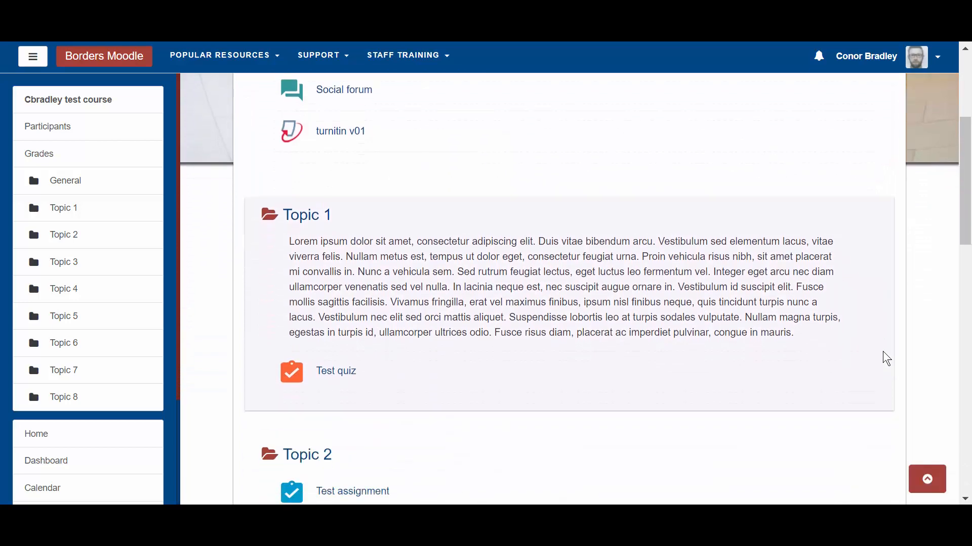
{"action": "scroll", "coordinate": [884, 354], "scroll_direction": "down", "scroll_amount": 2}
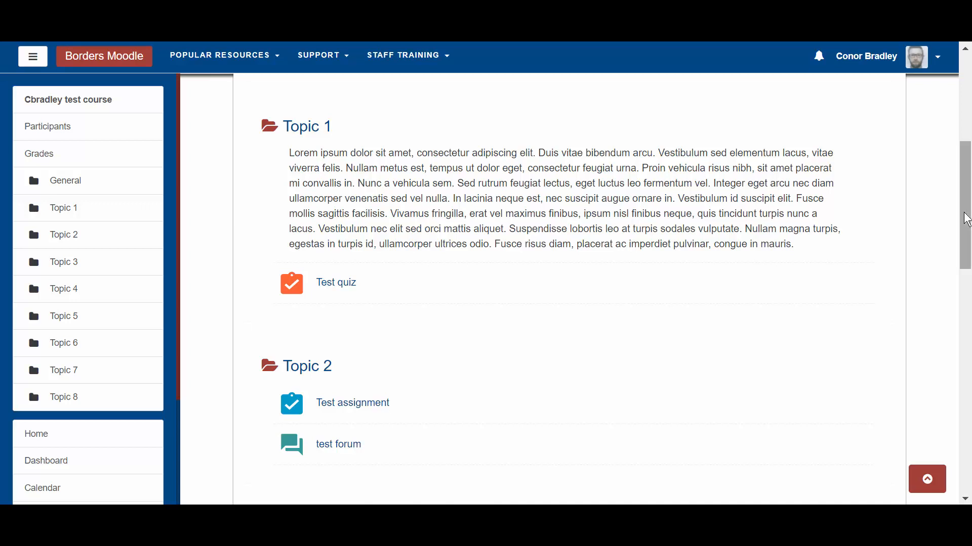
{"action": "left_click_drag", "start_coordinate": [967, 219], "coordinate": [926, 132]}
{"action": "left_click", "coordinate": [850, 130]}
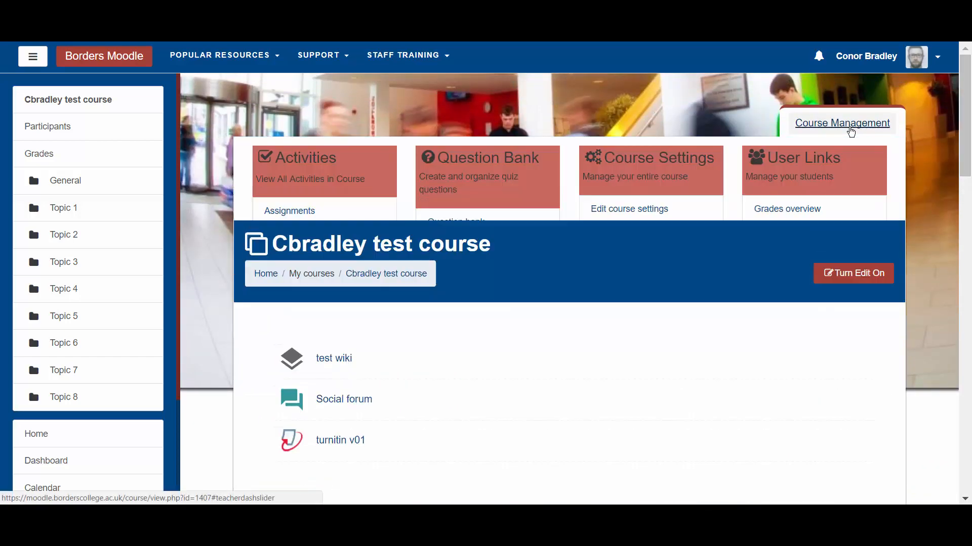
{"action": "left_click", "coordinate": [629, 209]}
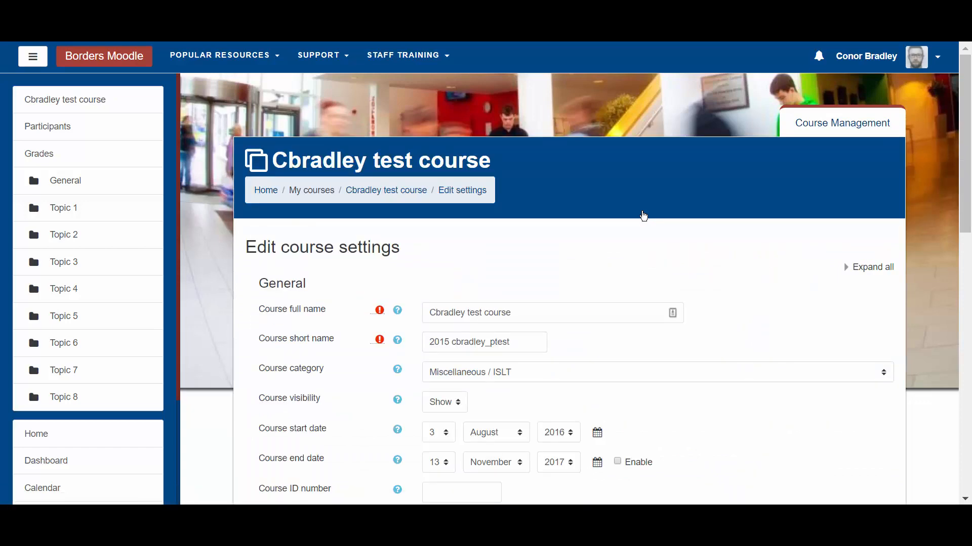
Set Enable completion tracking to Yes for the course, and save and display it
{"action": "scroll", "coordinate": [643, 217], "scroll_direction": "down", "scroll_amount": 10}
{"action": "scroll", "coordinate": [643, 216], "scroll_direction": "down", "scroll_amount": 3}
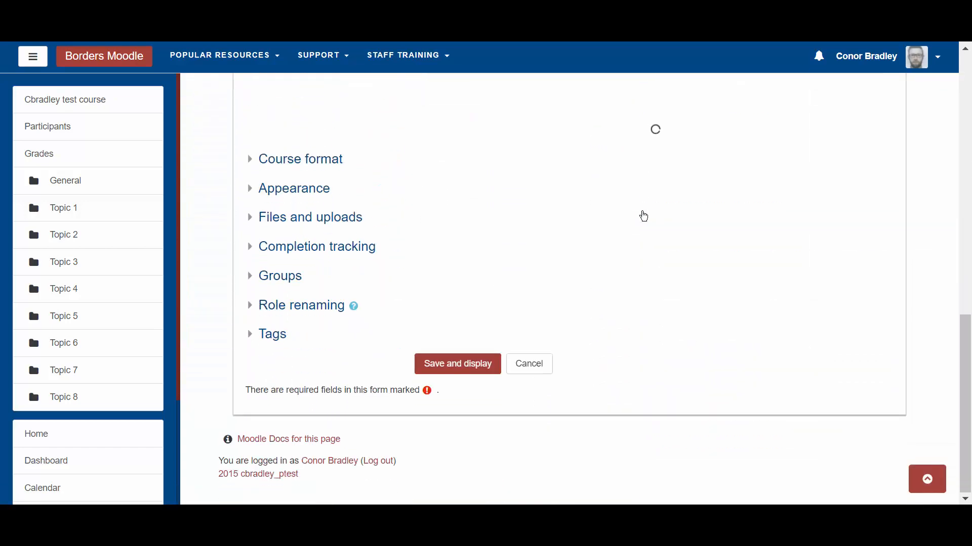
{"action": "left_click", "coordinate": [318, 248]}
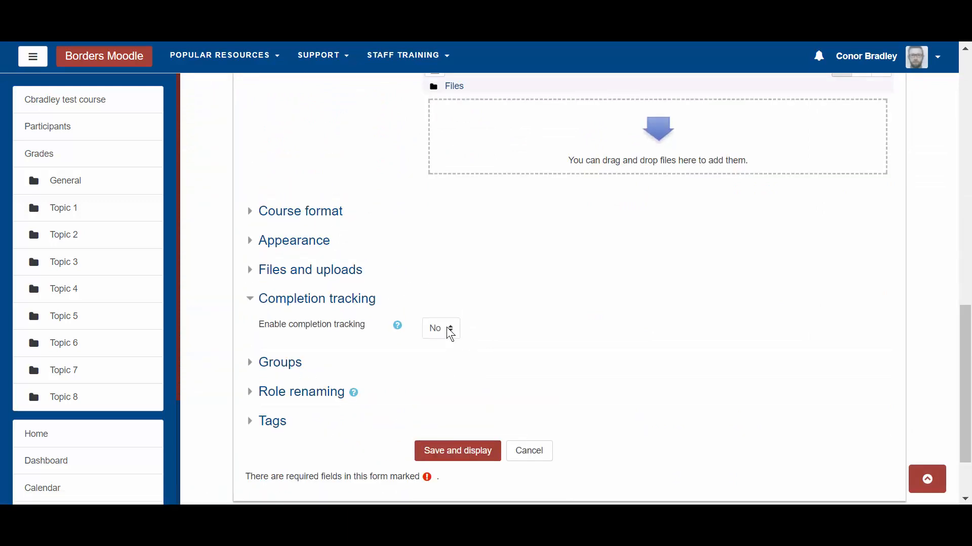
{"action": "left_click", "coordinate": [447, 329]}
{"action": "left_click", "coordinate": [438, 356]}
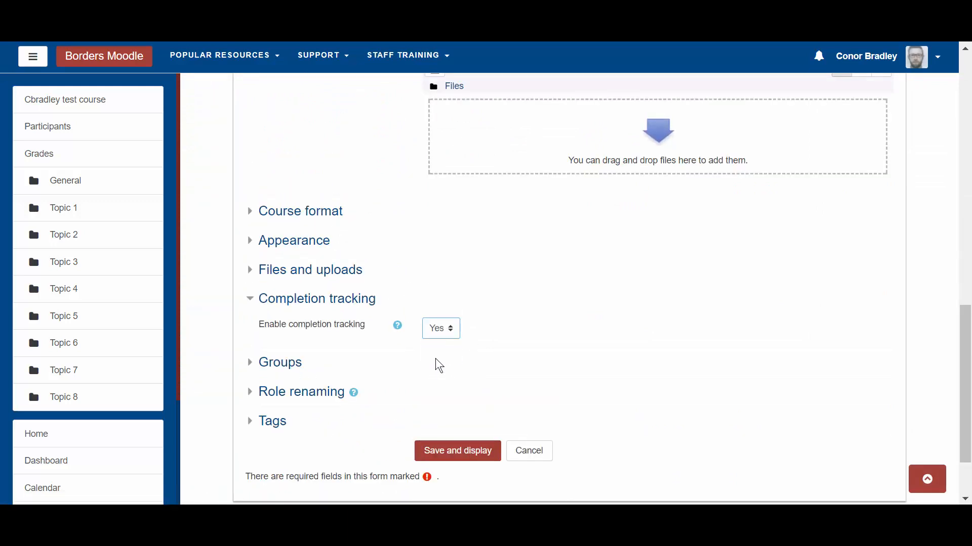
{"action": "left_click", "coordinate": [454, 452]}
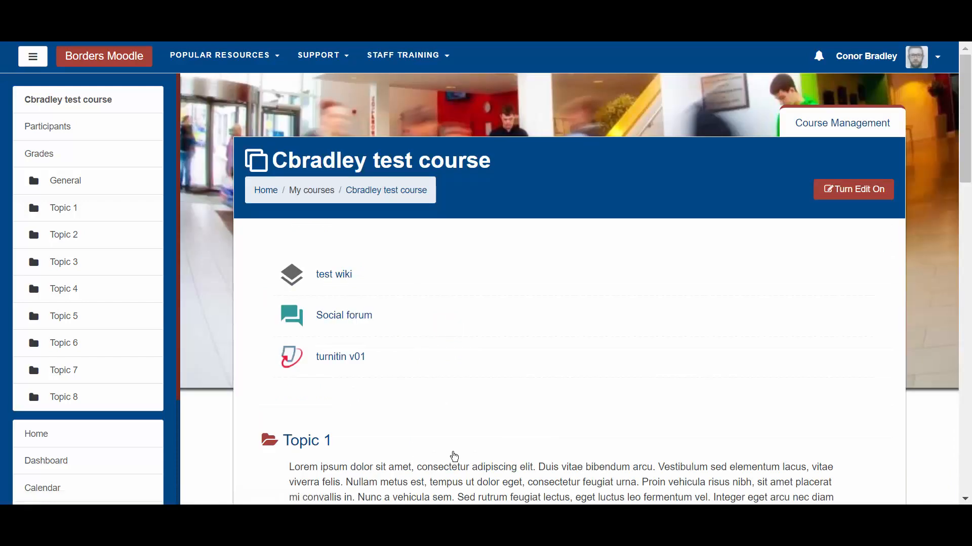
Turn course editing on and open the settings of the Social forum activity
{"action": "scroll", "coordinate": [454, 457], "scroll_direction": "down", "scroll_amount": 1}
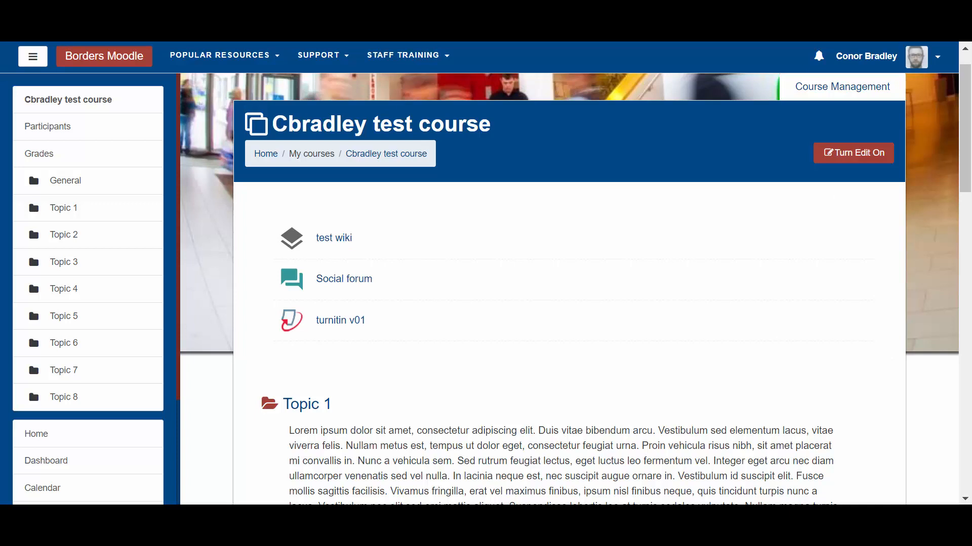
{"action": "left_click", "coordinate": [836, 153]}
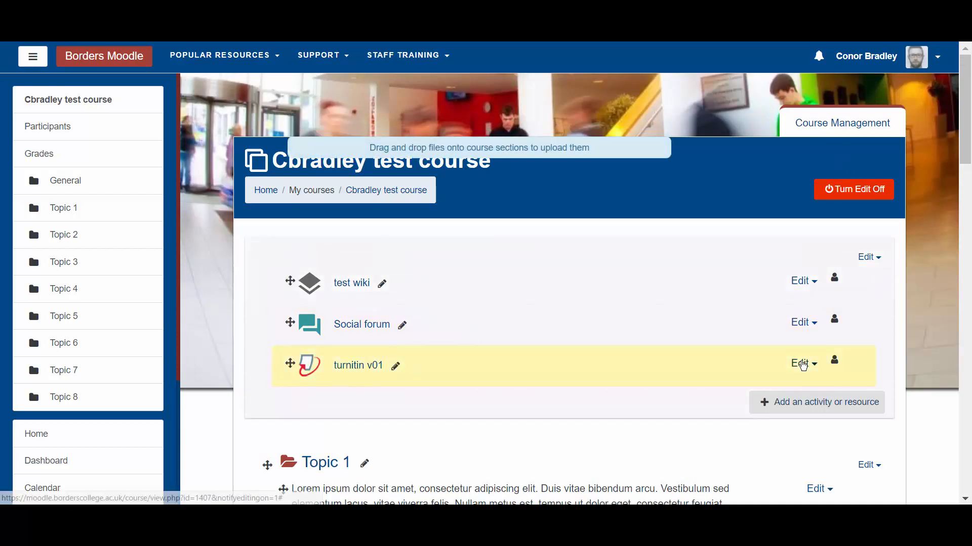
{"action": "left_click", "coordinate": [801, 323]}
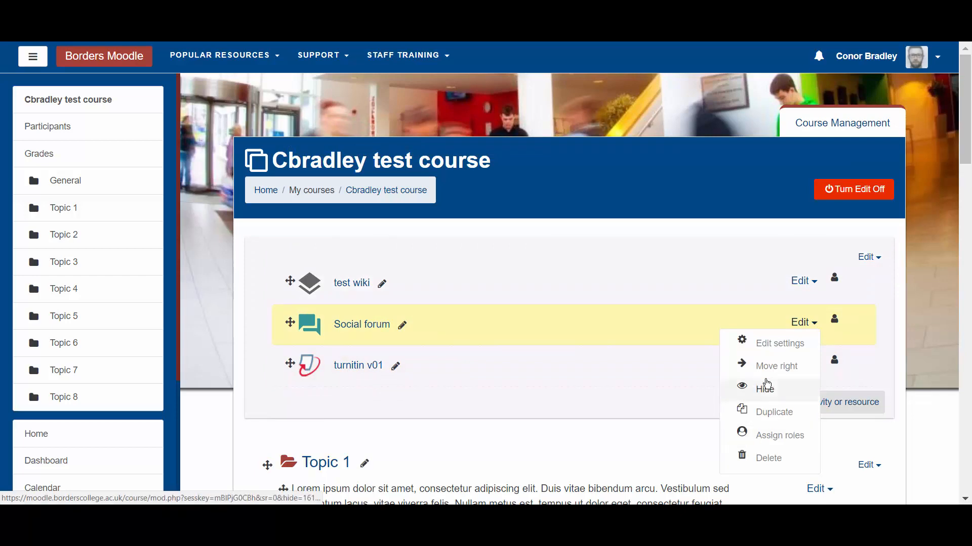
{"action": "left_click", "coordinate": [773, 344]}
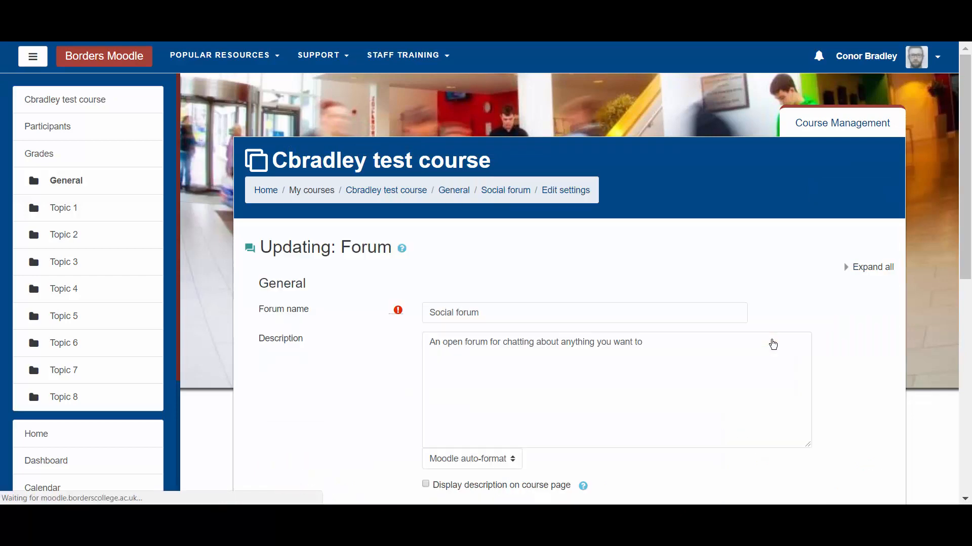
Set the Social forum to show as complete when conditions are met, require students to view it, and save back to the course
{"action": "scroll", "coordinate": [771, 344], "scroll_direction": "down", "scroll_amount": 8}
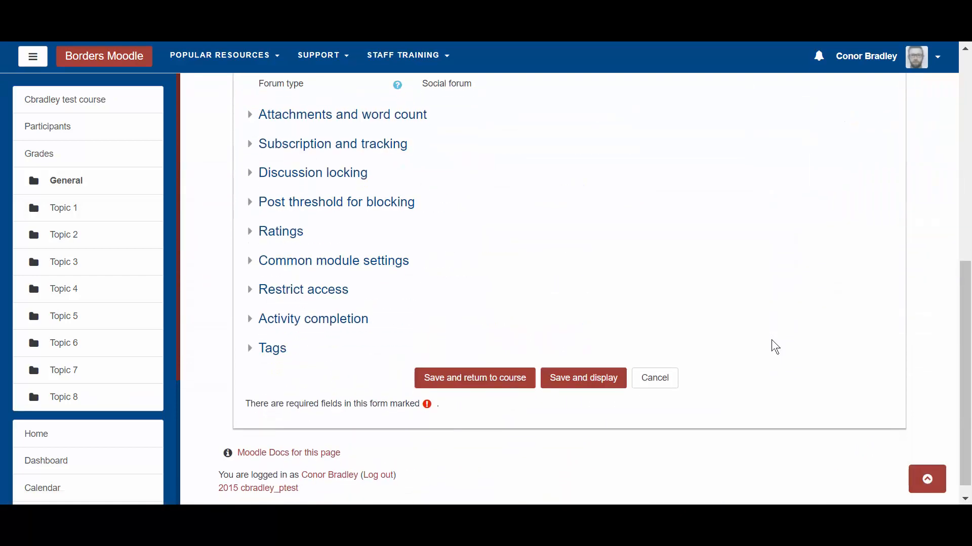
{"action": "left_click", "coordinate": [325, 305]}
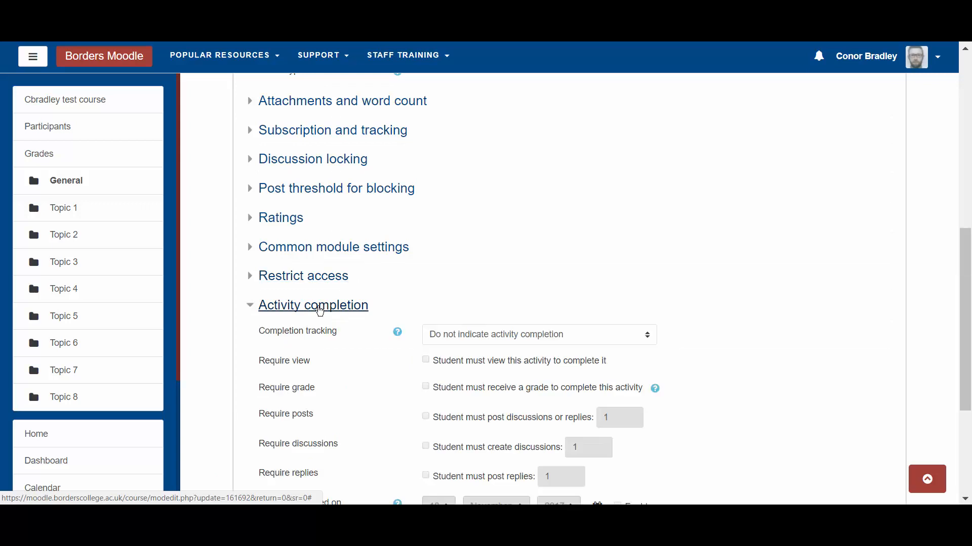
{"action": "scroll", "coordinate": [806, 390], "scroll_direction": "down", "scroll_amount": 4}
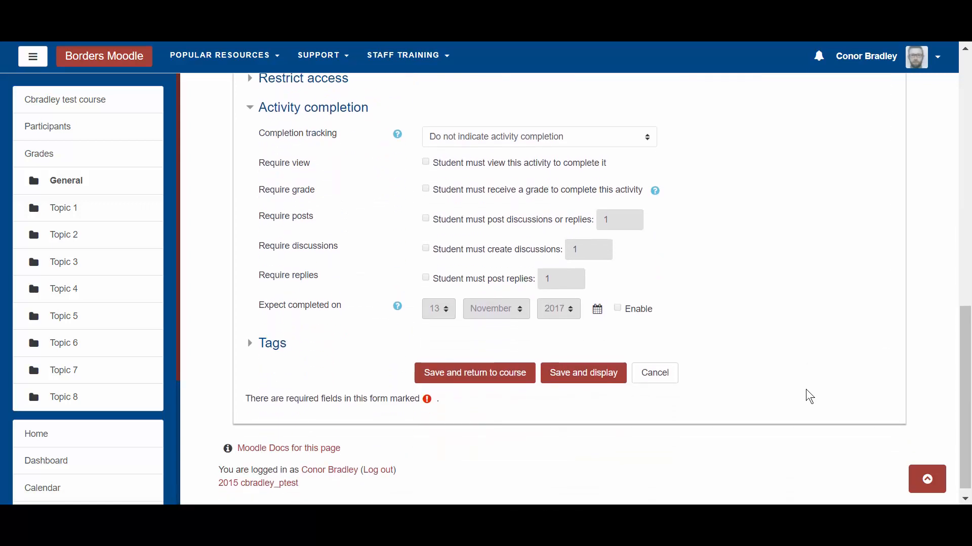
{"action": "scroll", "coordinate": [806, 390], "scroll_direction": "up", "scroll_amount": 1}
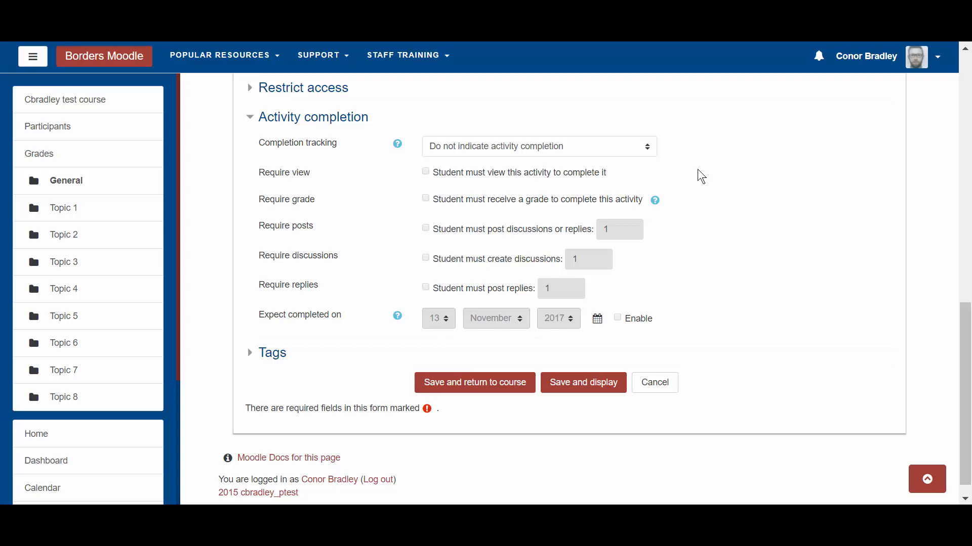
{"action": "left_click", "coordinate": [617, 146]}
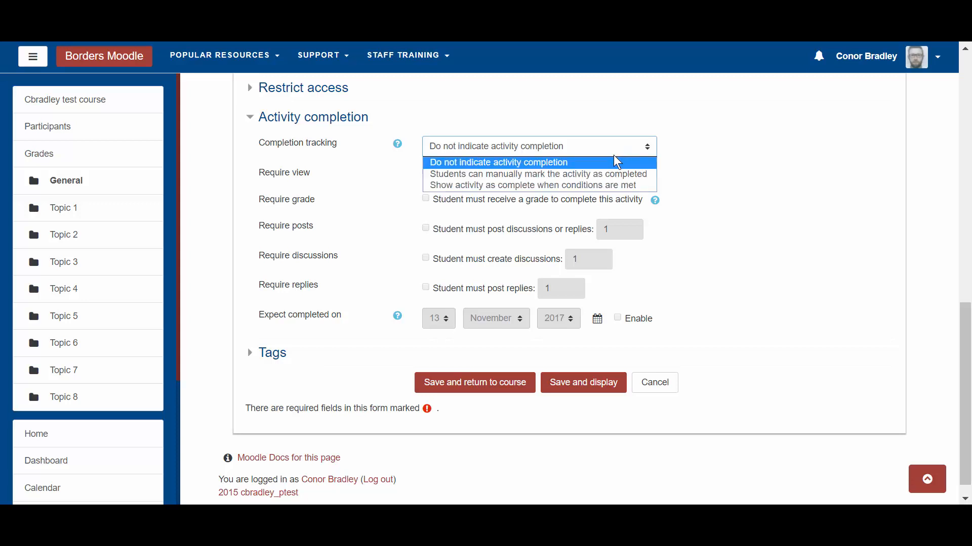
{"action": "left_click", "coordinate": [567, 186]}
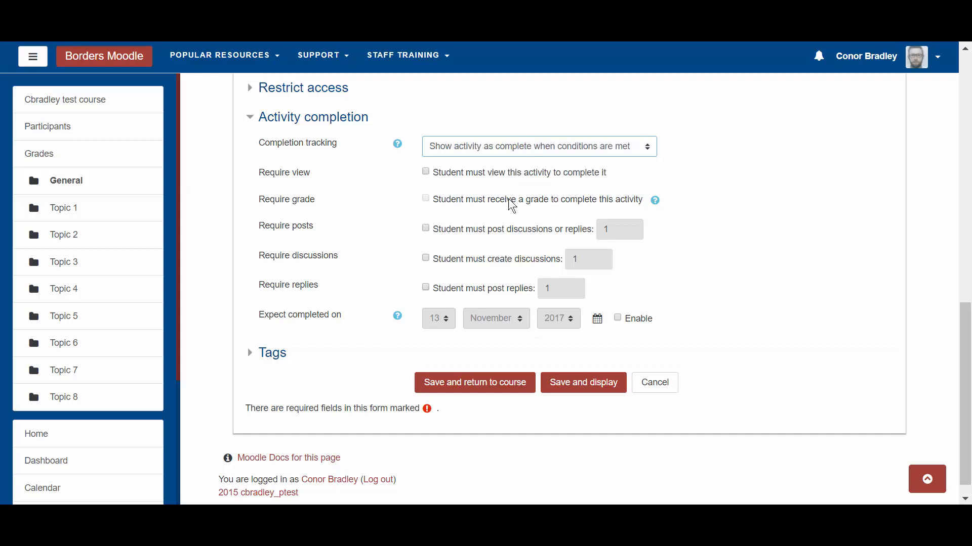
{"action": "left_click", "coordinate": [425, 171]}
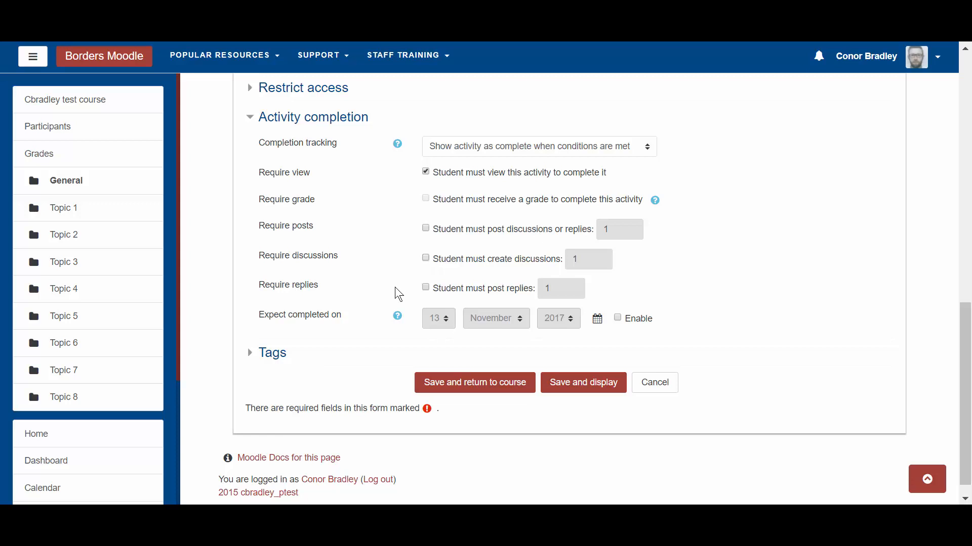
{"action": "left_click", "coordinate": [487, 388]}
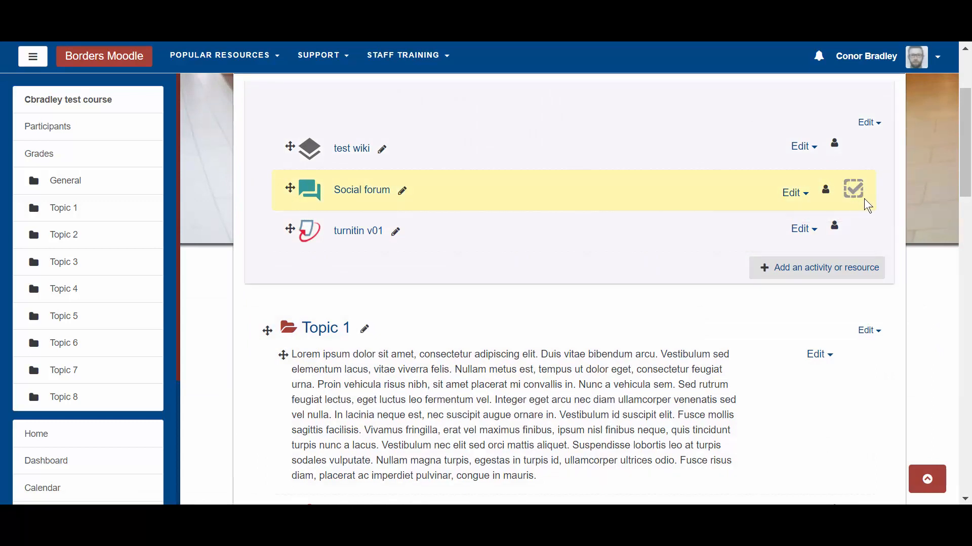
Turn course editing off and switch to the Student role to view the Social forum's completion box
{"action": "scroll", "coordinate": [864, 199], "scroll_direction": "up", "scroll_amount": 1}
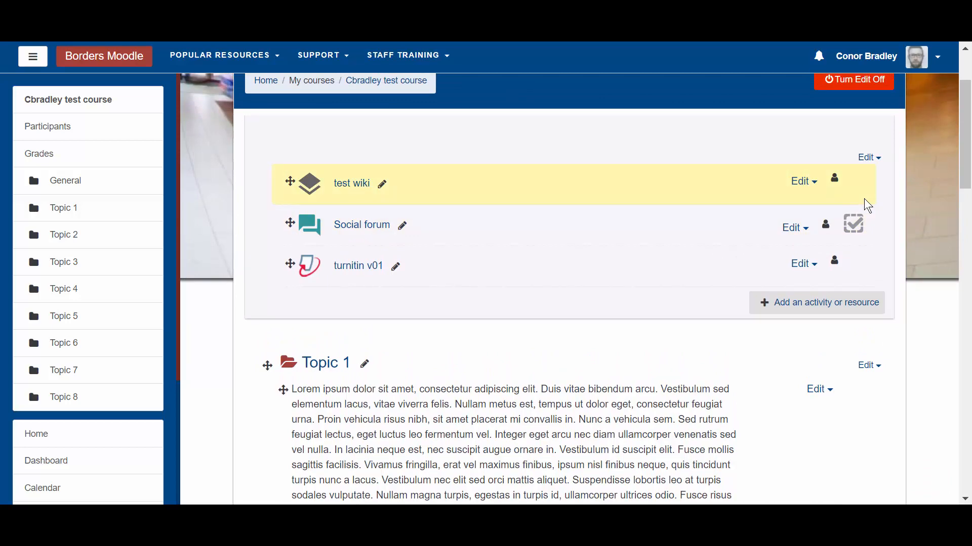
{"action": "scroll", "coordinate": [864, 198], "scroll_direction": "up", "scroll_amount": 3}
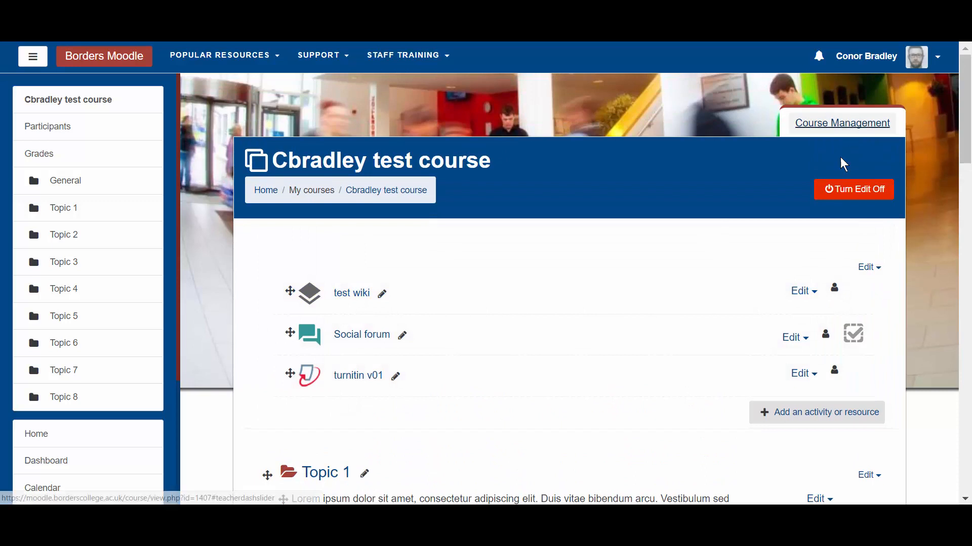
{"action": "left_click", "coordinate": [846, 184]}
{"action": "left_click", "coordinate": [877, 62]}
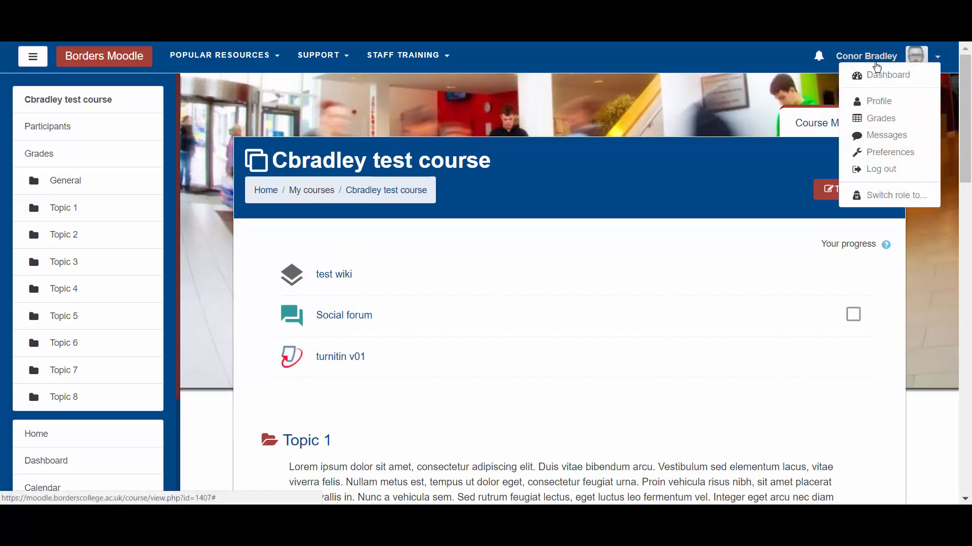
{"action": "left_click", "coordinate": [867, 201]}
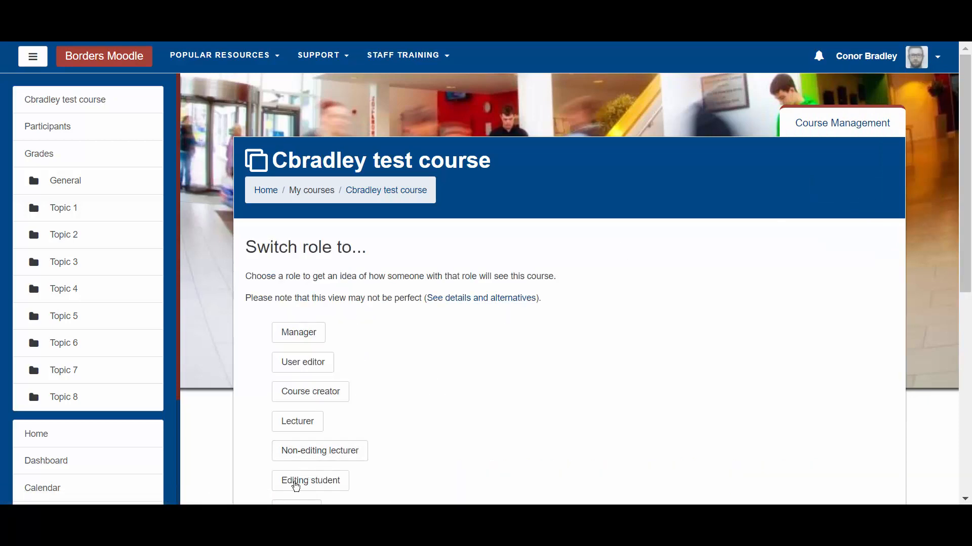
{"action": "scroll", "coordinate": [301, 470], "scroll_direction": "down", "scroll_amount": 2}
{"action": "left_click", "coordinate": [304, 413]}
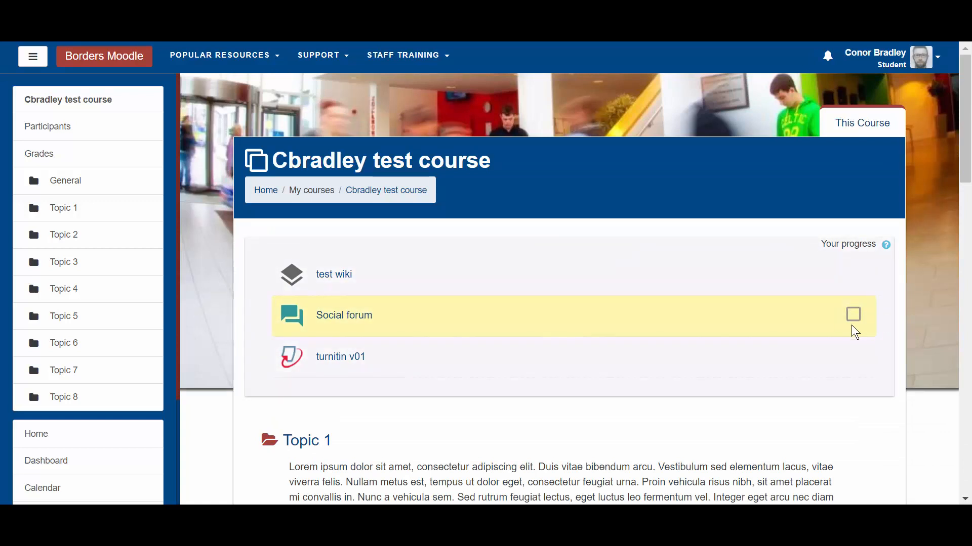
Return to the normal role and turn course editing back on
{"action": "left_click", "coordinate": [891, 68]}
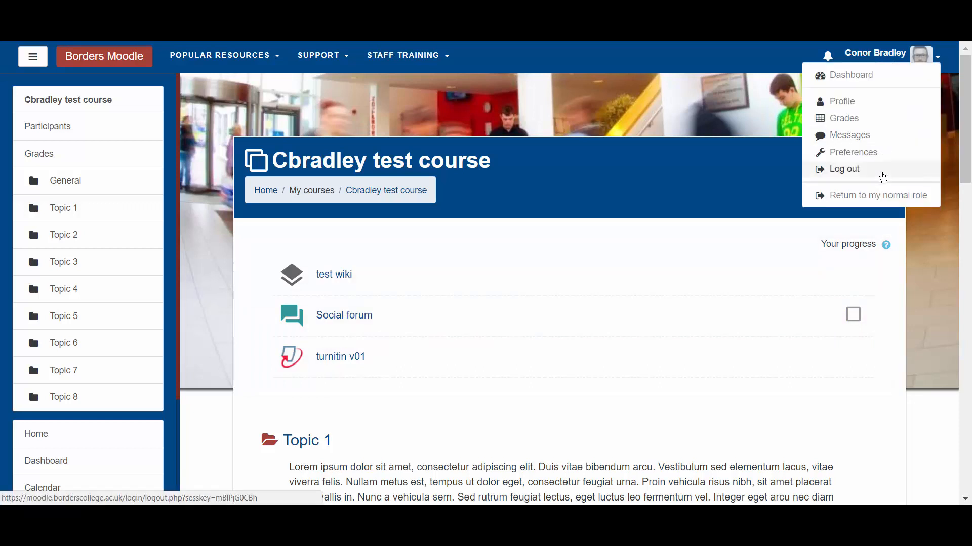
{"action": "left_click", "coordinate": [864, 196]}
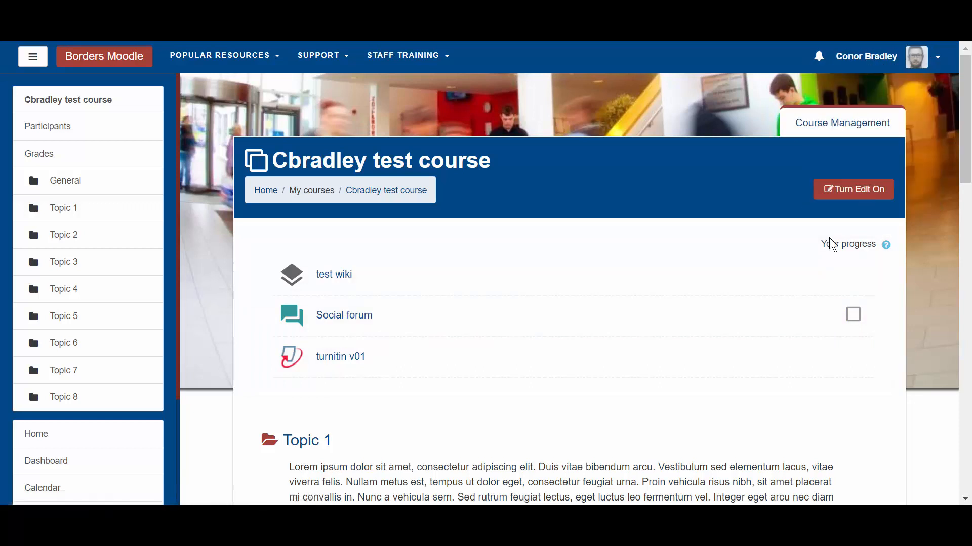
{"action": "scroll", "coordinate": [768, 321], "scroll_direction": "down", "scroll_amount": 2}
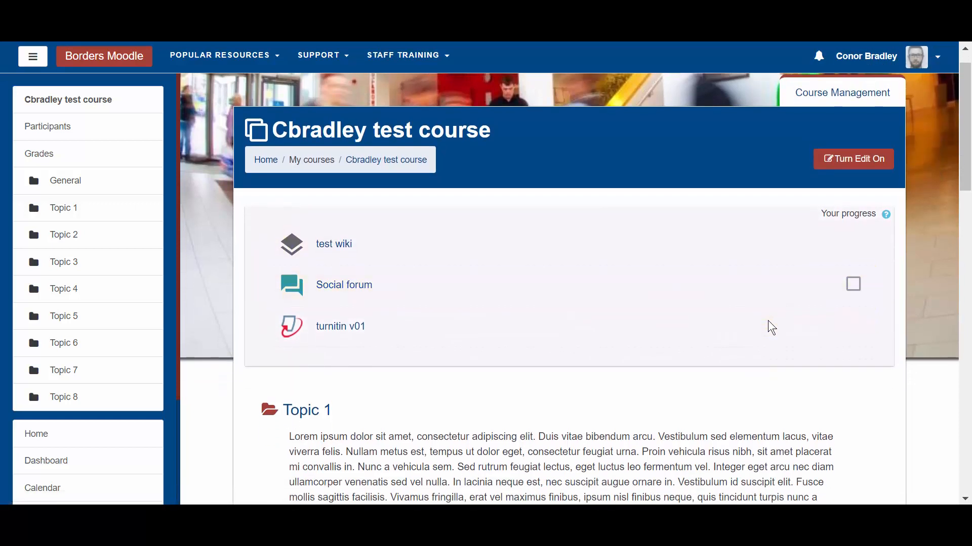
{"action": "scroll", "coordinate": [845, 198], "scroll_direction": "up", "scroll_amount": 1}
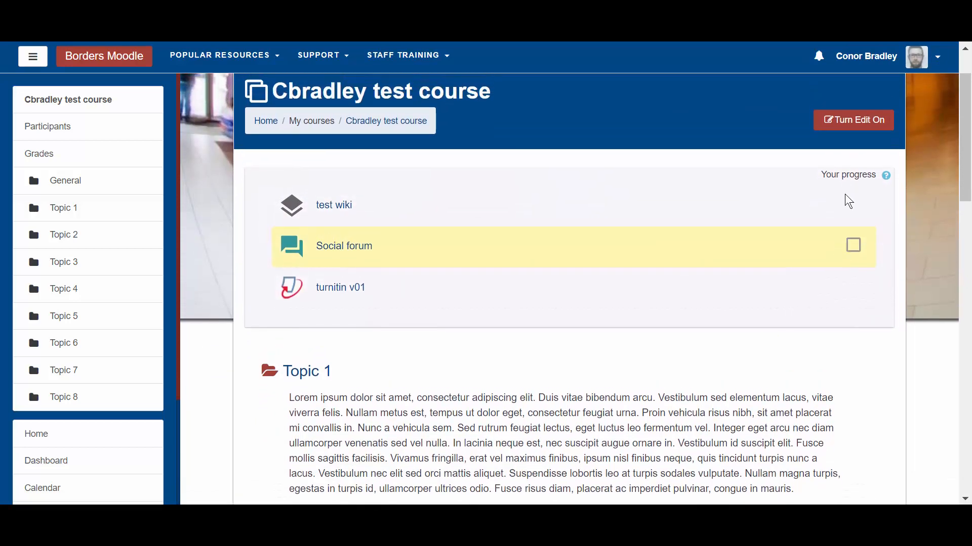
{"action": "left_click", "coordinate": [839, 141]}
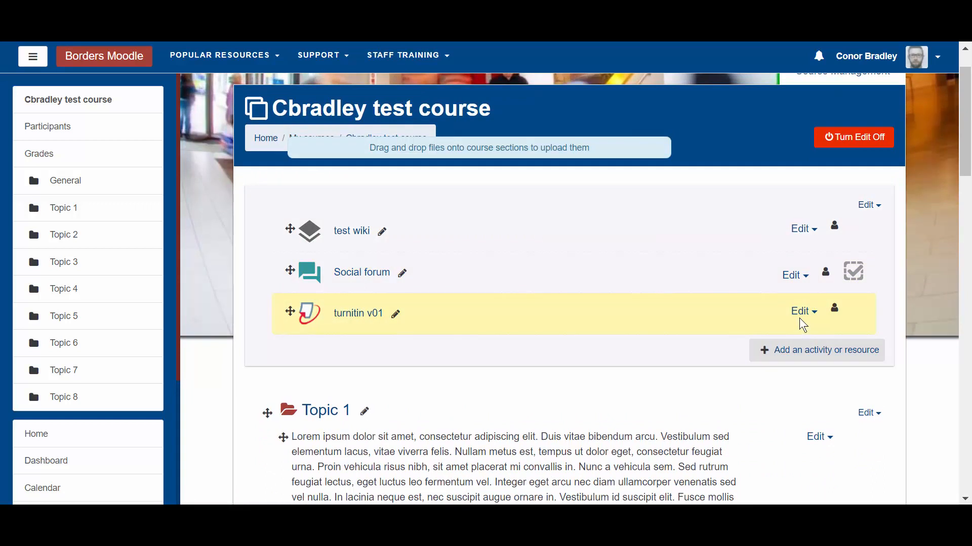
Set turnitin v01 to show as complete when conditions are met, require students to receive a grade, and save back to the course
{"action": "left_click", "coordinate": [802, 312]}
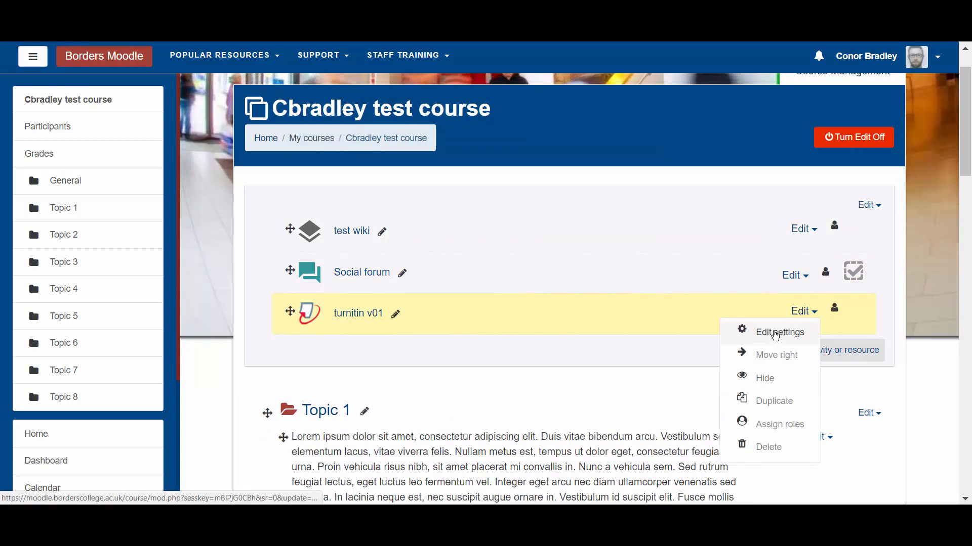
{"action": "left_click", "coordinate": [774, 332]}
{"action": "scroll", "coordinate": [773, 332], "scroll_direction": "down", "scroll_amount": 9}
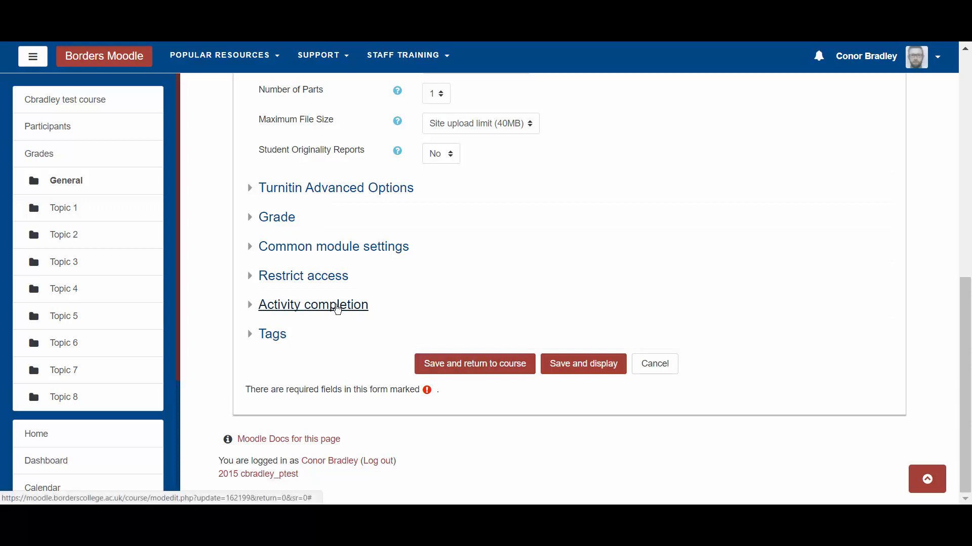
{"action": "left_click", "coordinate": [328, 313]}
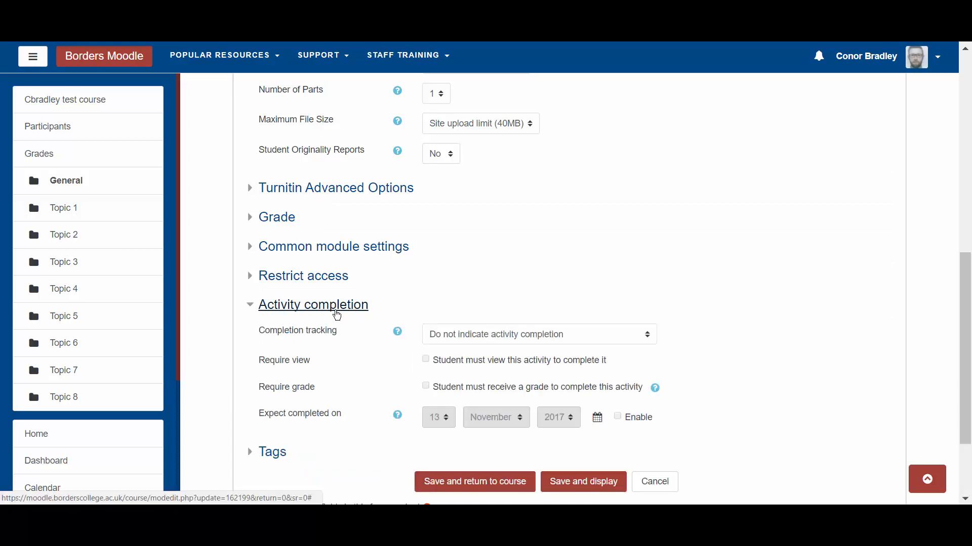
{"action": "left_click", "coordinate": [489, 341]}
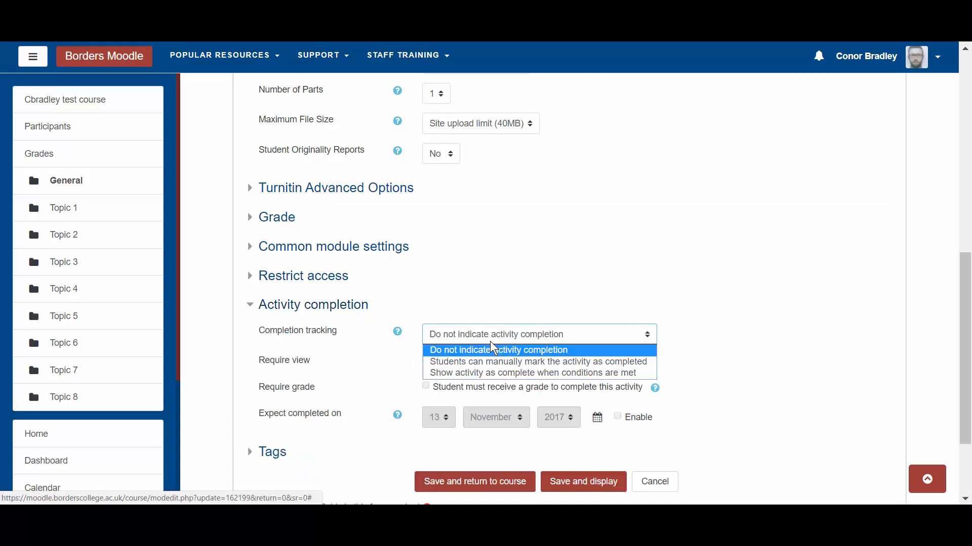
{"action": "left_click", "coordinate": [511, 373]}
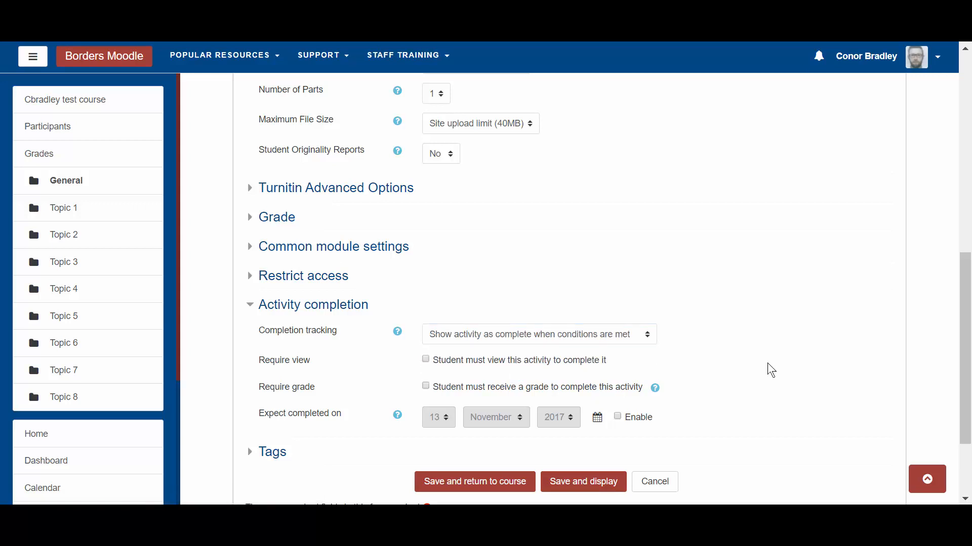
{"action": "scroll", "coordinate": [767, 362], "scroll_direction": "down", "scroll_amount": 1}
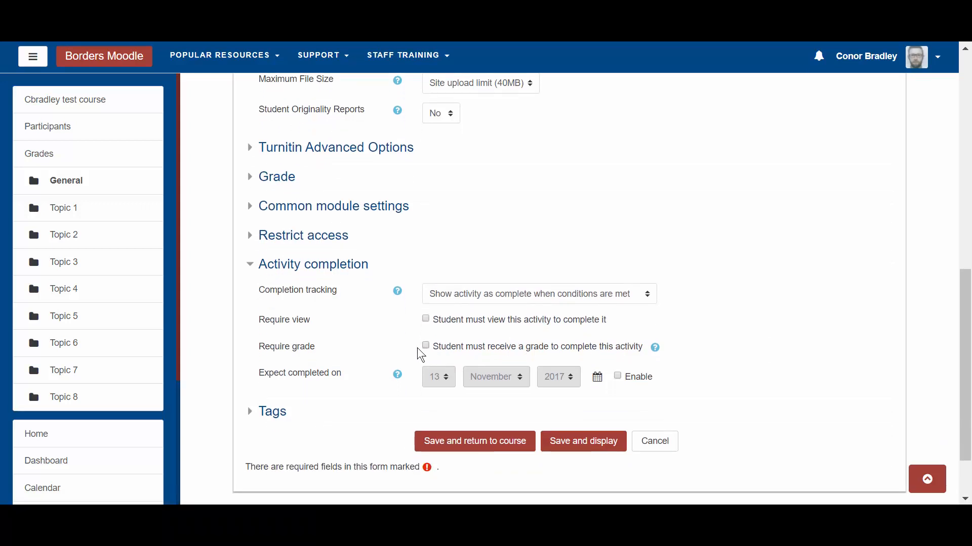
{"action": "left_click", "coordinate": [425, 346]}
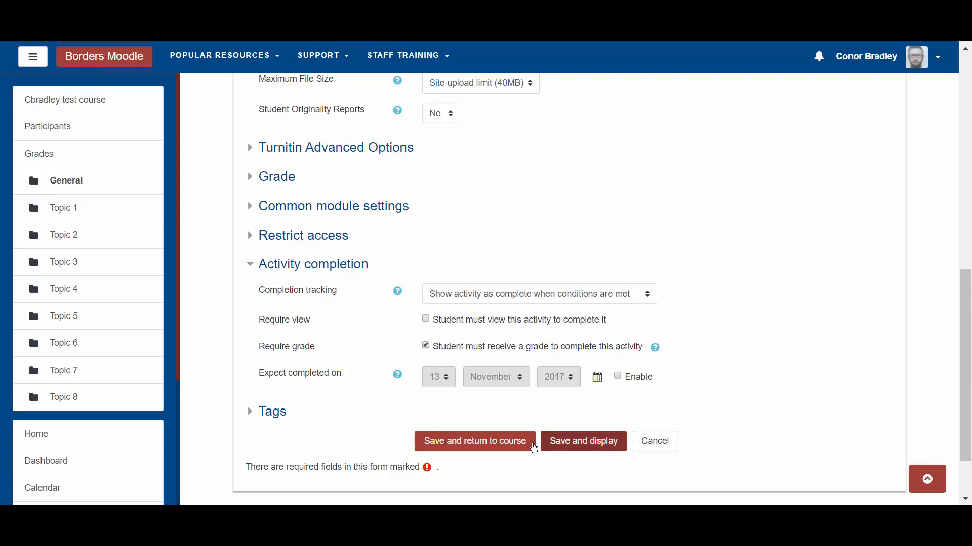
{"action": "left_click", "coordinate": [490, 444]}
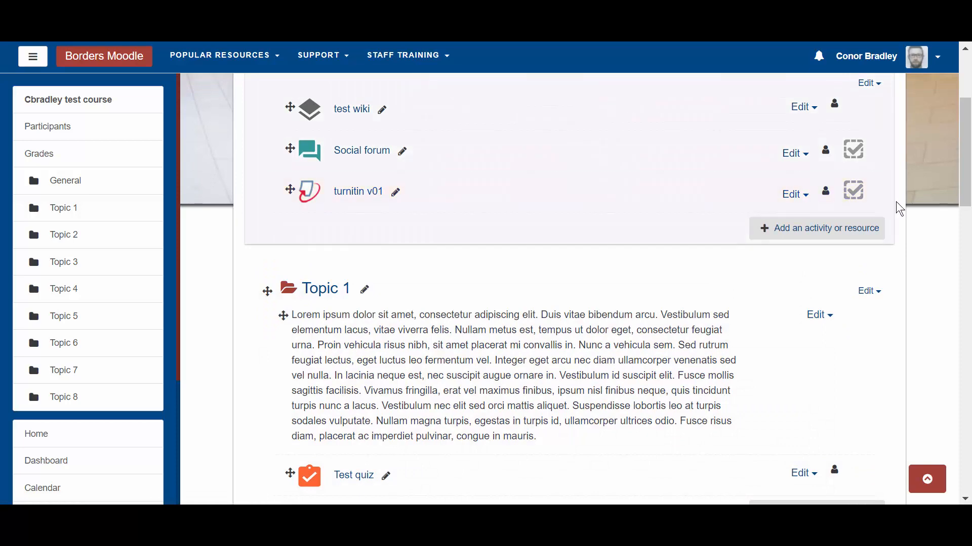
Open the settings of the Test quiz activity in Topic 1
{"action": "scroll", "coordinate": [800, 326], "scroll_direction": "down", "scroll_amount": 2}
{"action": "scroll", "coordinate": [800, 329], "scroll_direction": "down", "scroll_amount": 2}
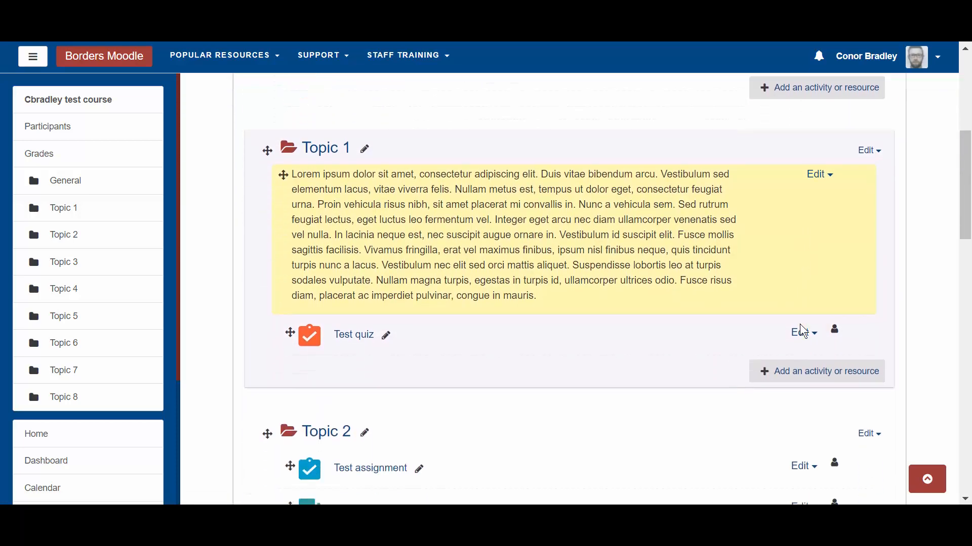
{"action": "scroll", "coordinate": [801, 330], "scroll_direction": "down", "scroll_amount": 3}
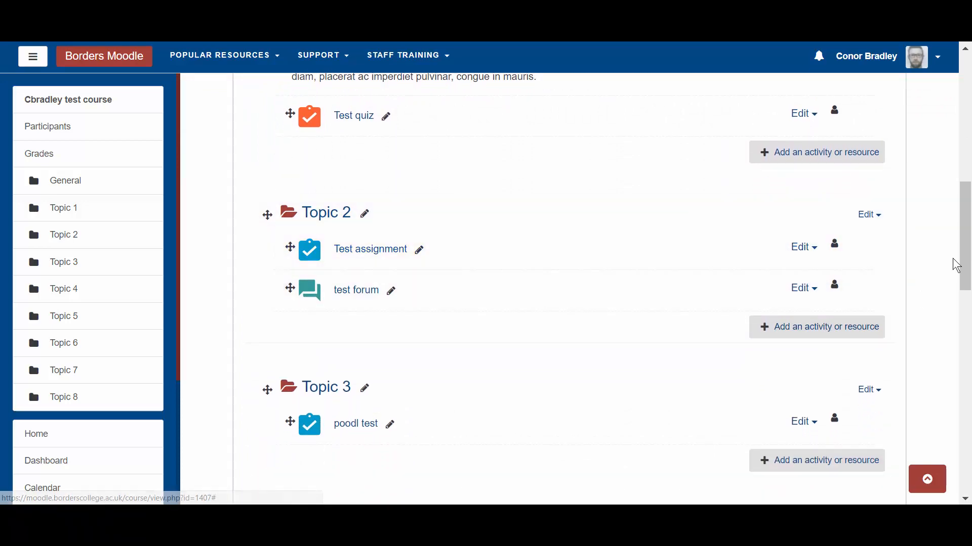
{"action": "left_click_drag", "start_coordinate": [966, 255], "coordinate": [968, 218]}
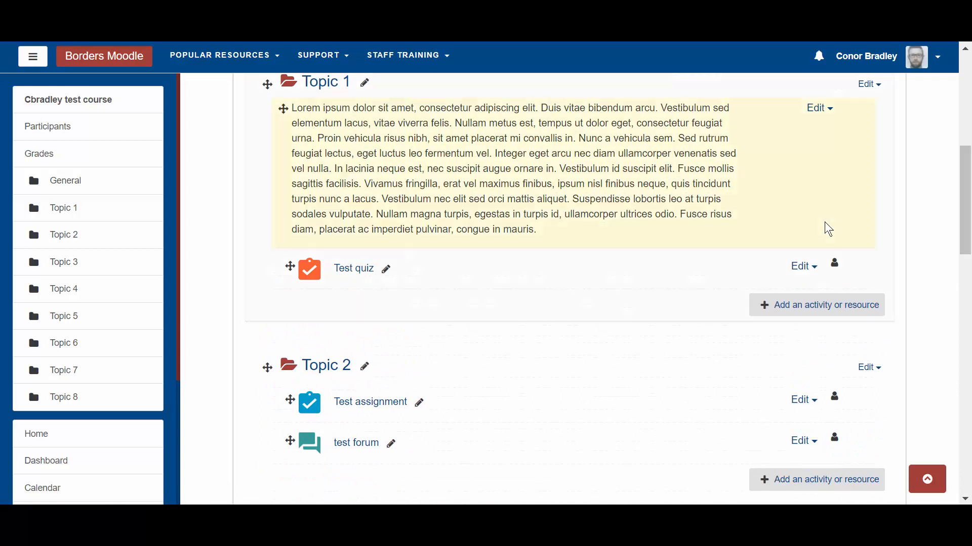
{"action": "left_click", "coordinate": [799, 273]}
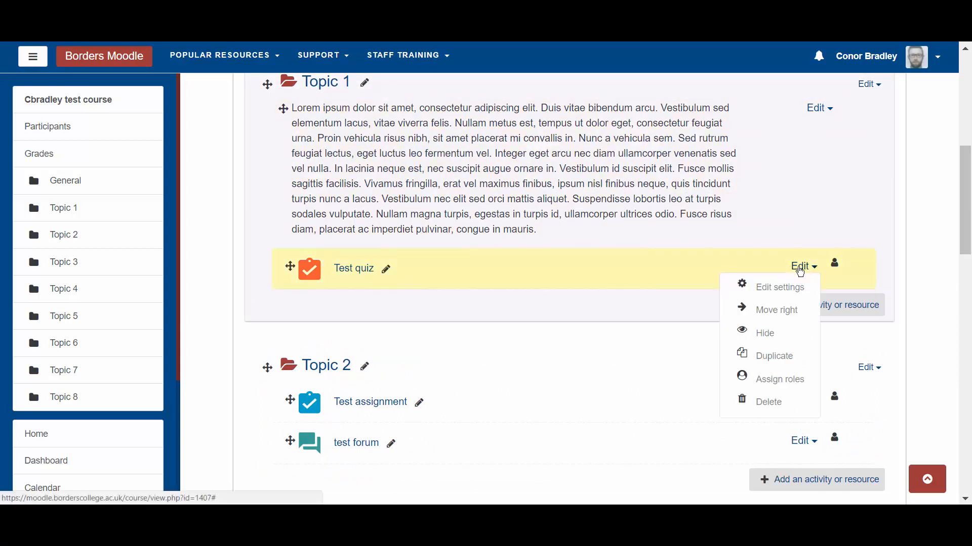
{"action": "left_click", "coordinate": [784, 290]}
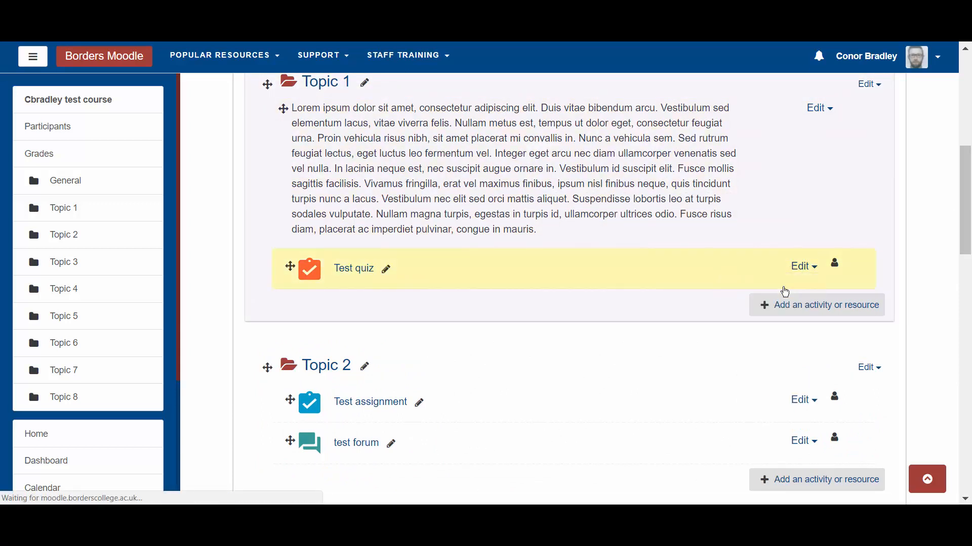
Set the Test quiz's completion tracking so students can manually mark it as completed, and save back to the course
{"action": "scroll", "coordinate": [782, 287], "scroll_direction": "down", "scroll_amount": 8}
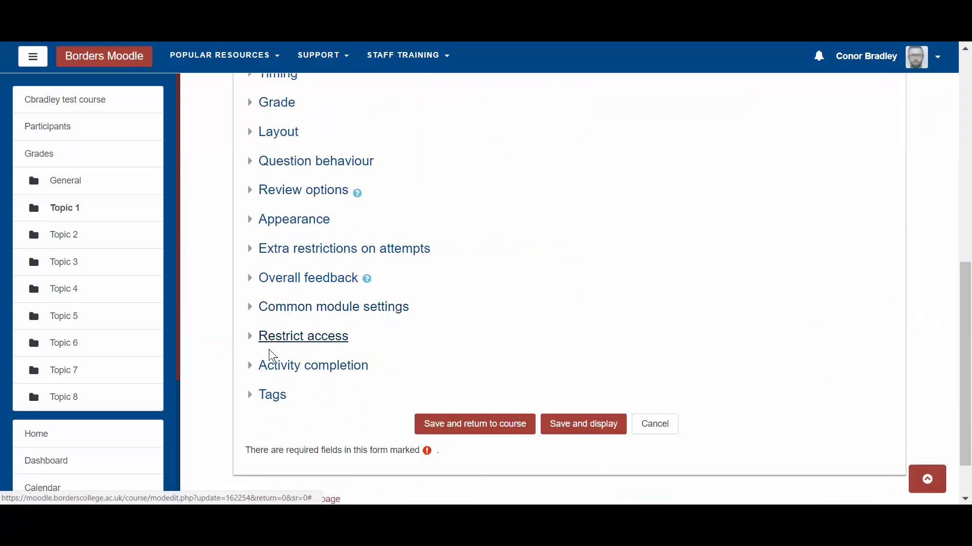
{"action": "left_click", "coordinate": [283, 365]}
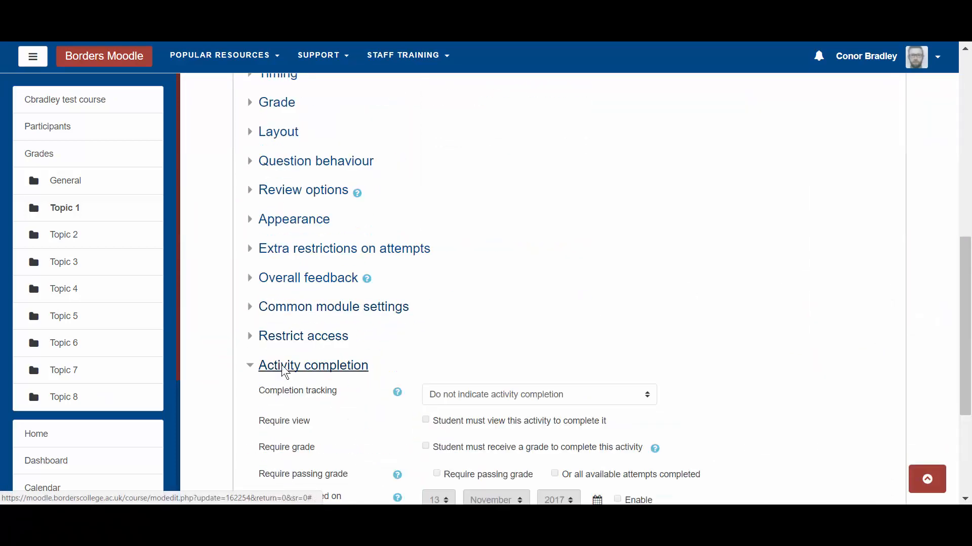
{"action": "left_click", "coordinate": [490, 394]}
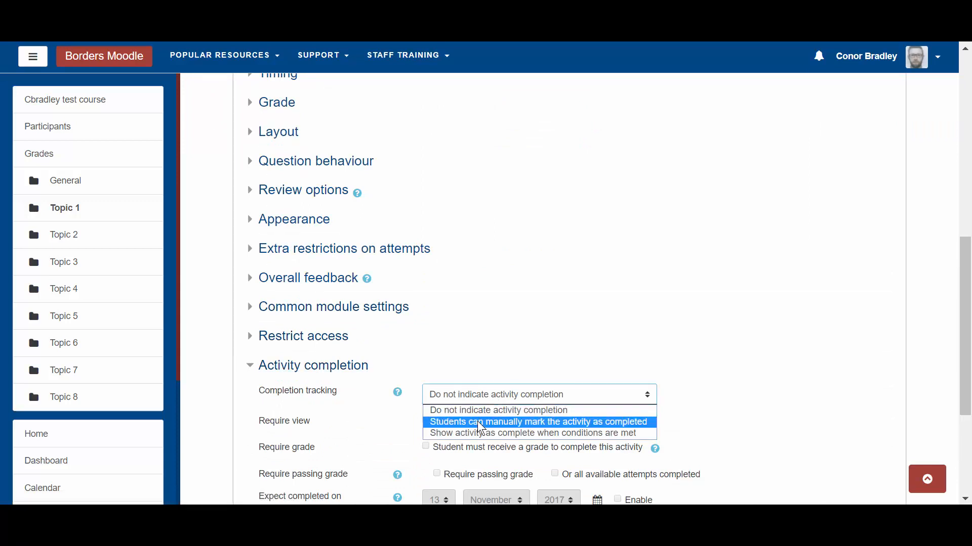
{"action": "left_click", "coordinate": [478, 422]}
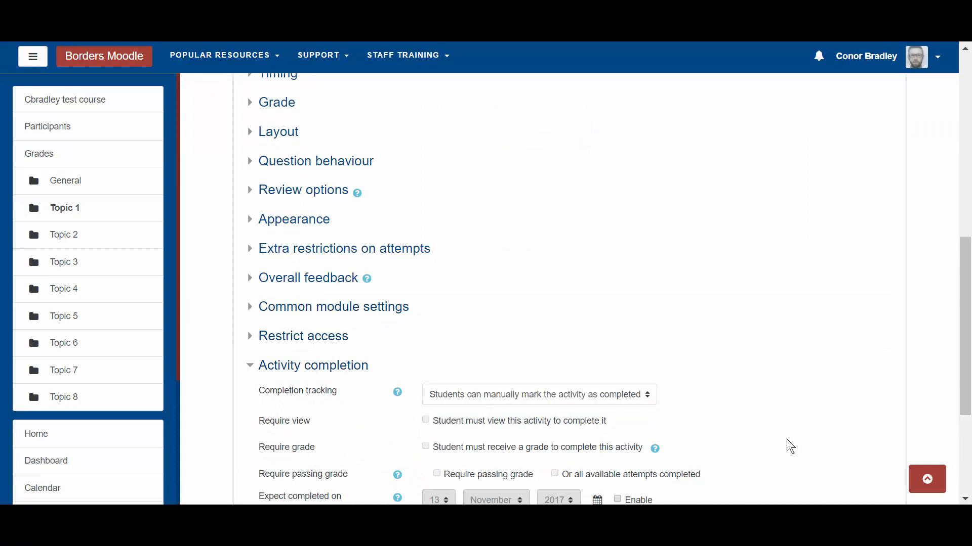
{"action": "scroll", "coordinate": [788, 441], "scroll_direction": "down", "scroll_amount": 3}
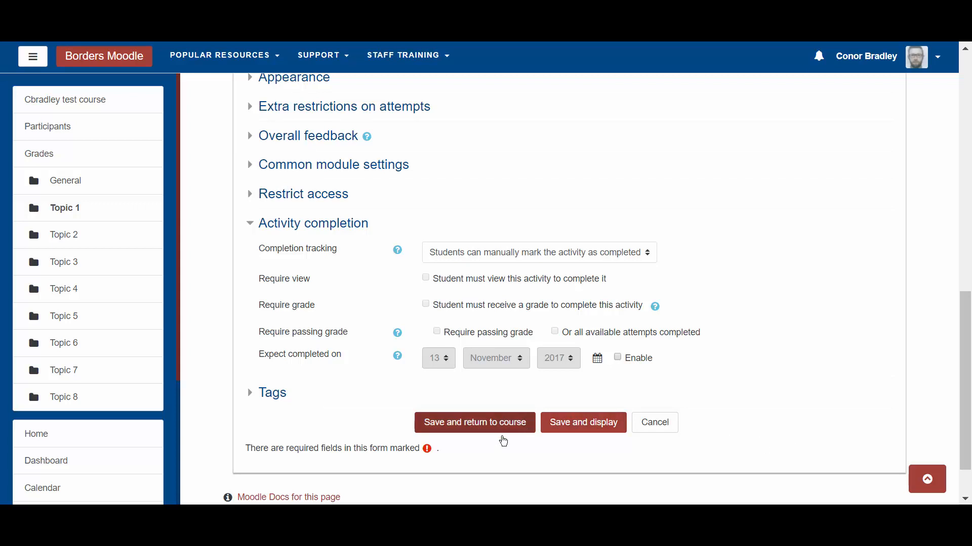
{"action": "left_click", "coordinate": [478, 426]}
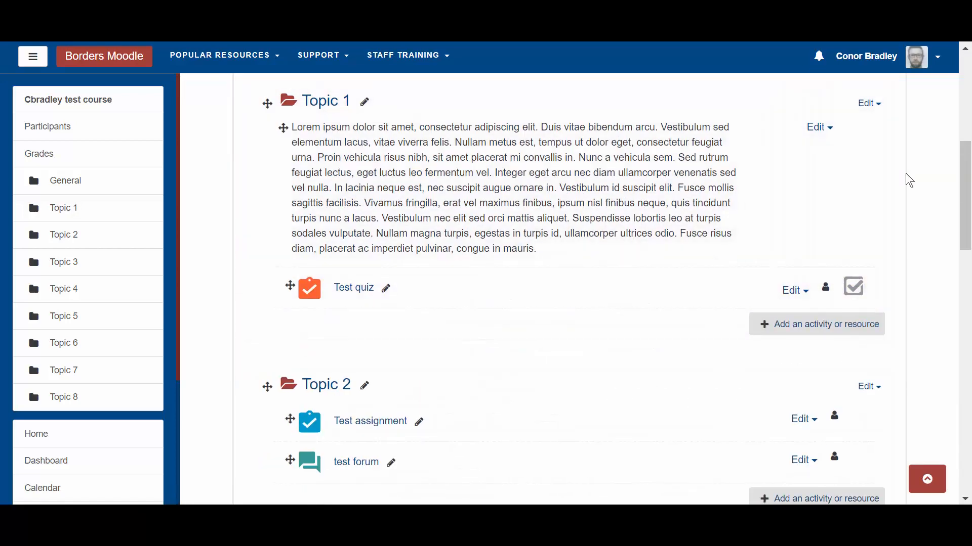
Switch to the Student role, mark the Test quiz as completed, and compare its completion box with those of Social forum and turnitin v01
{"action": "left_click", "coordinate": [868, 58]}
{"action": "left_click", "coordinate": [881, 196]}
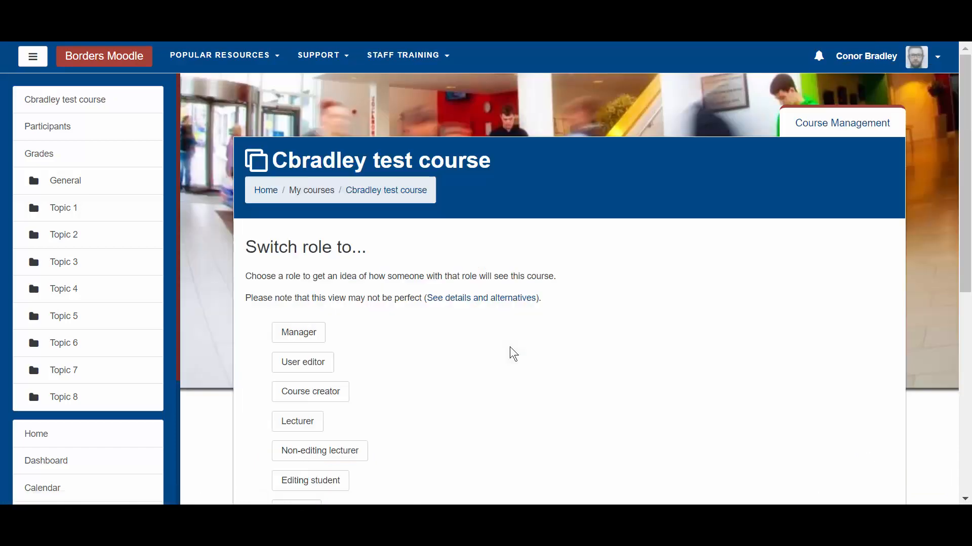
{"action": "scroll", "coordinate": [509, 348], "scroll_direction": "down", "scroll_amount": 2}
{"action": "left_click", "coordinate": [302, 450]}
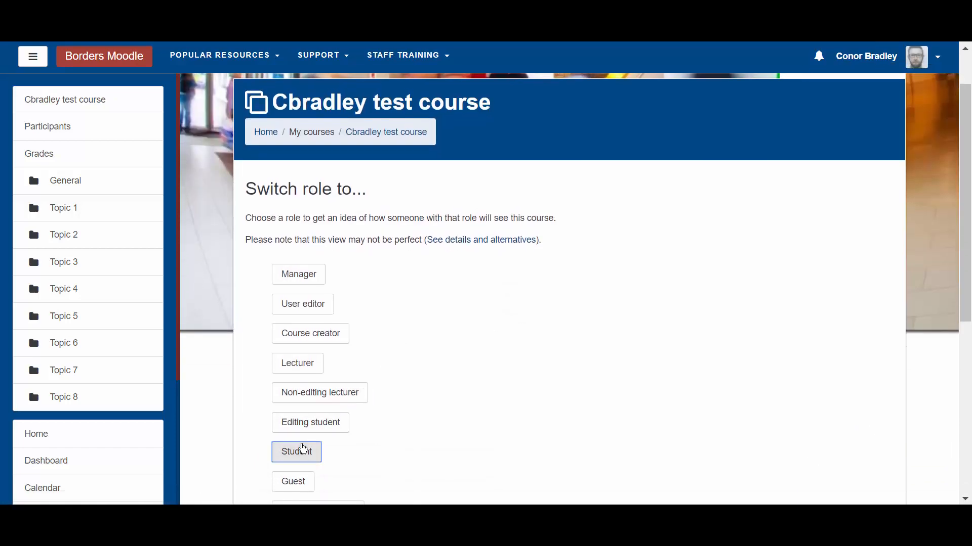
{"action": "scroll", "coordinate": [578, 411], "scroll_direction": "down", "scroll_amount": 6}
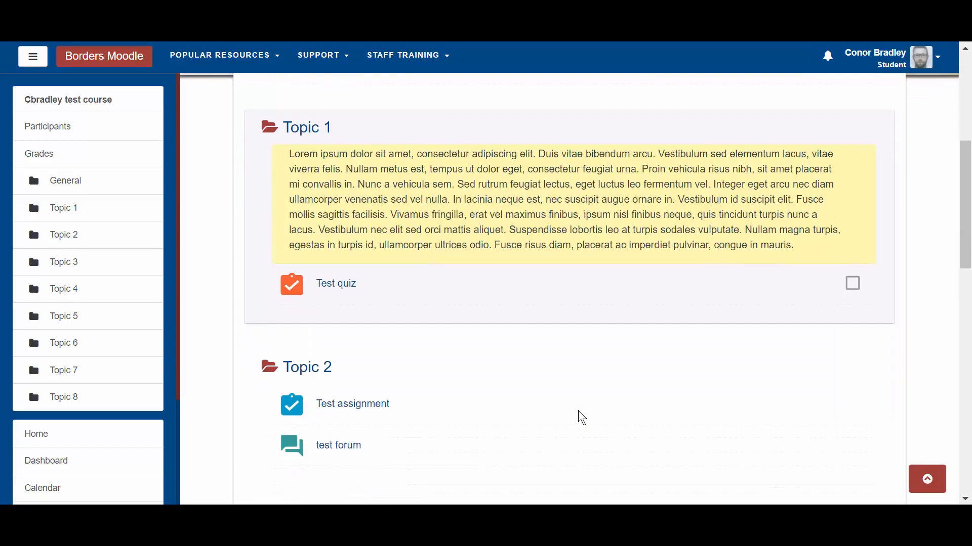
{"action": "left_click", "coordinate": [855, 266]}
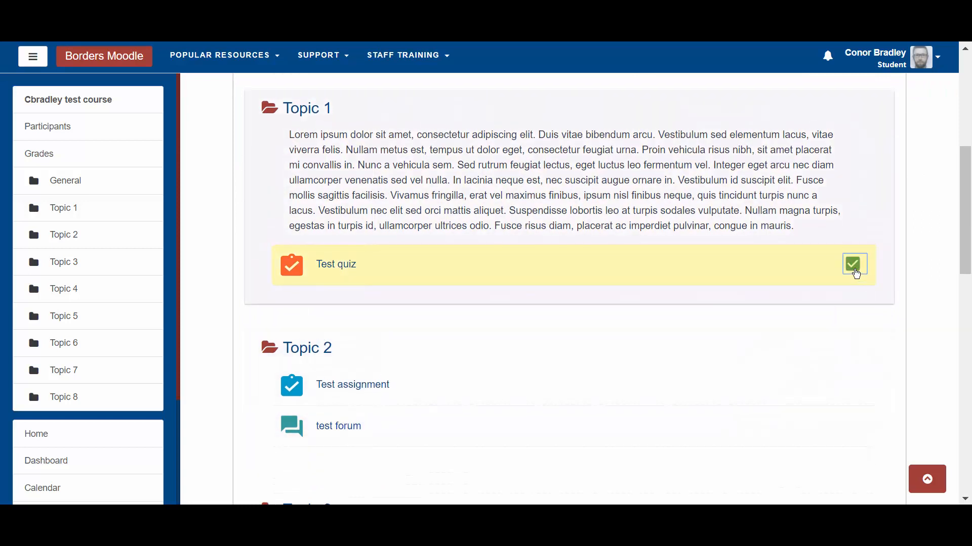
{"action": "scroll", "coordinate": [855, 273], "scroll_direction": "up", "scroll_amount": 3}
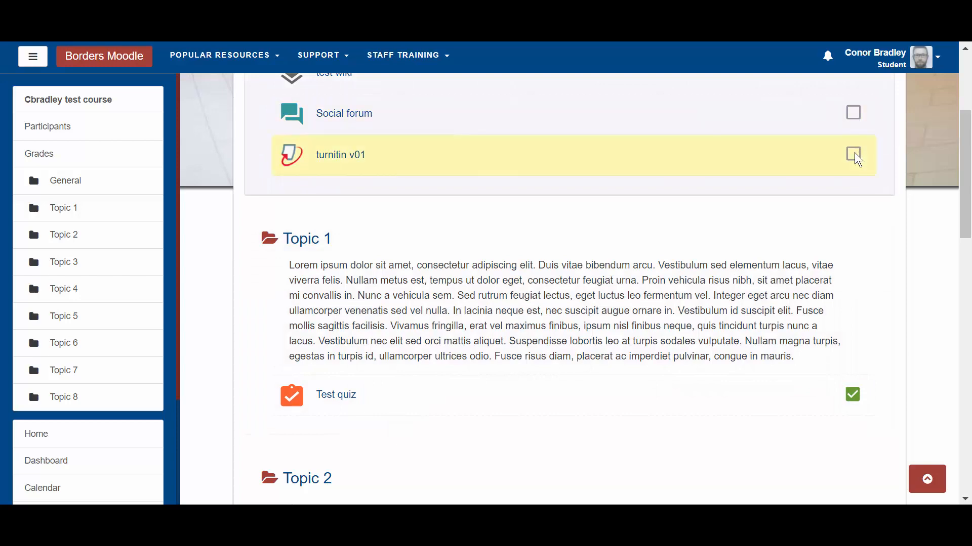
{"action": "scroll", "coordinate": [854, 153], "scroll_direction": "up", "scroll_amount": 4}
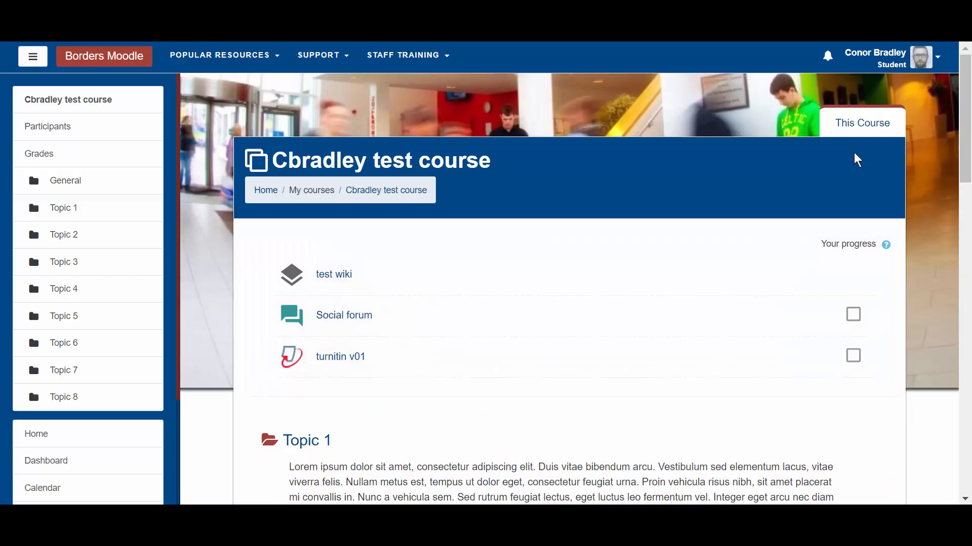
Return to the normal role and open the course's activity completion report, dismissing the calendar reminder
{"action": "left_click", "coordinate": [883, 54]}
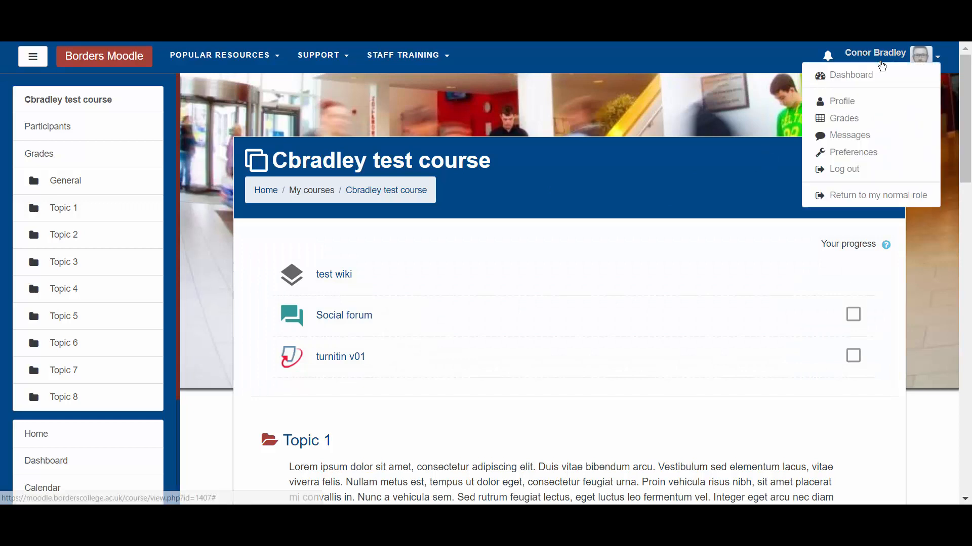
{"action": "left_click", "coordinate": [877, 194]}
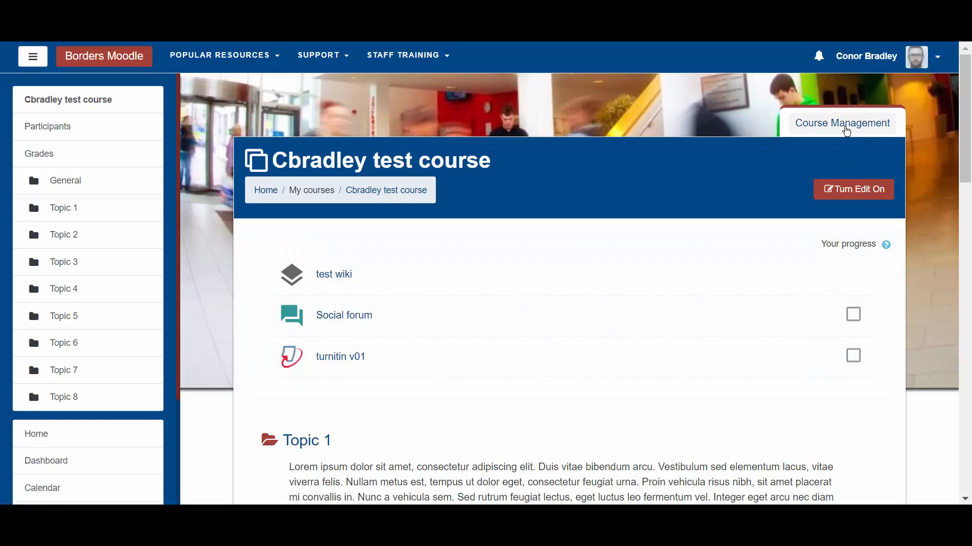
{"action": "left_click", "coordinate": [846, 128]}
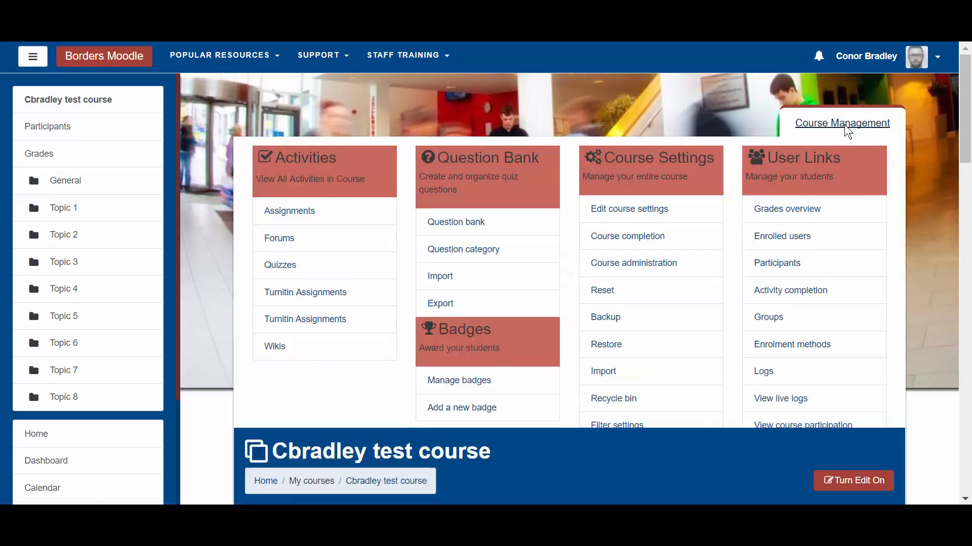
{"action": "left_click", "coordinate": [767, 297]}
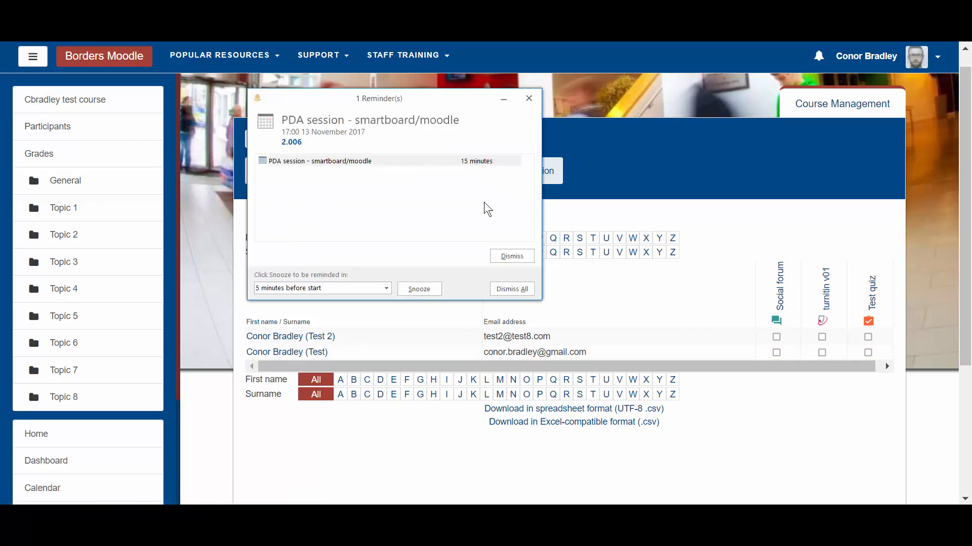
{"action": "left_click", "coordinate": [510, 256]}
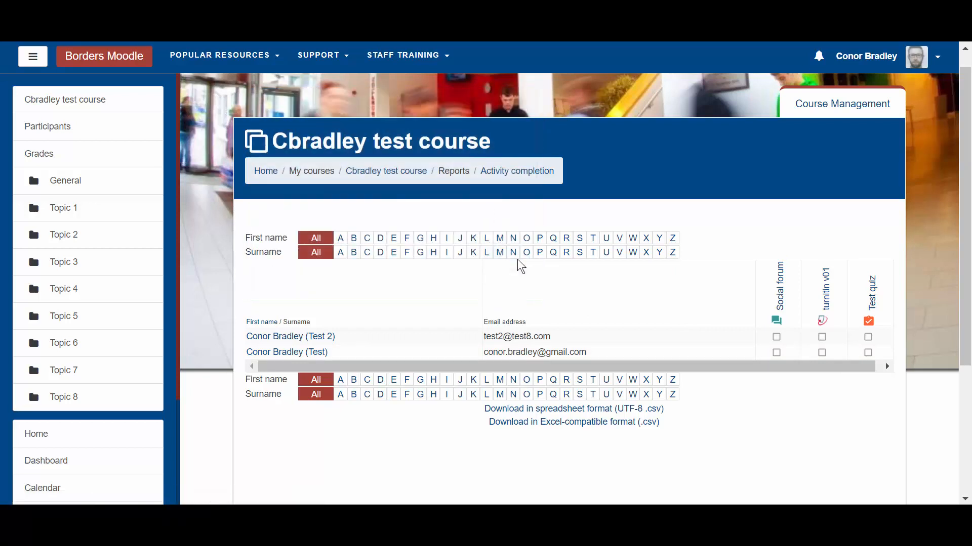